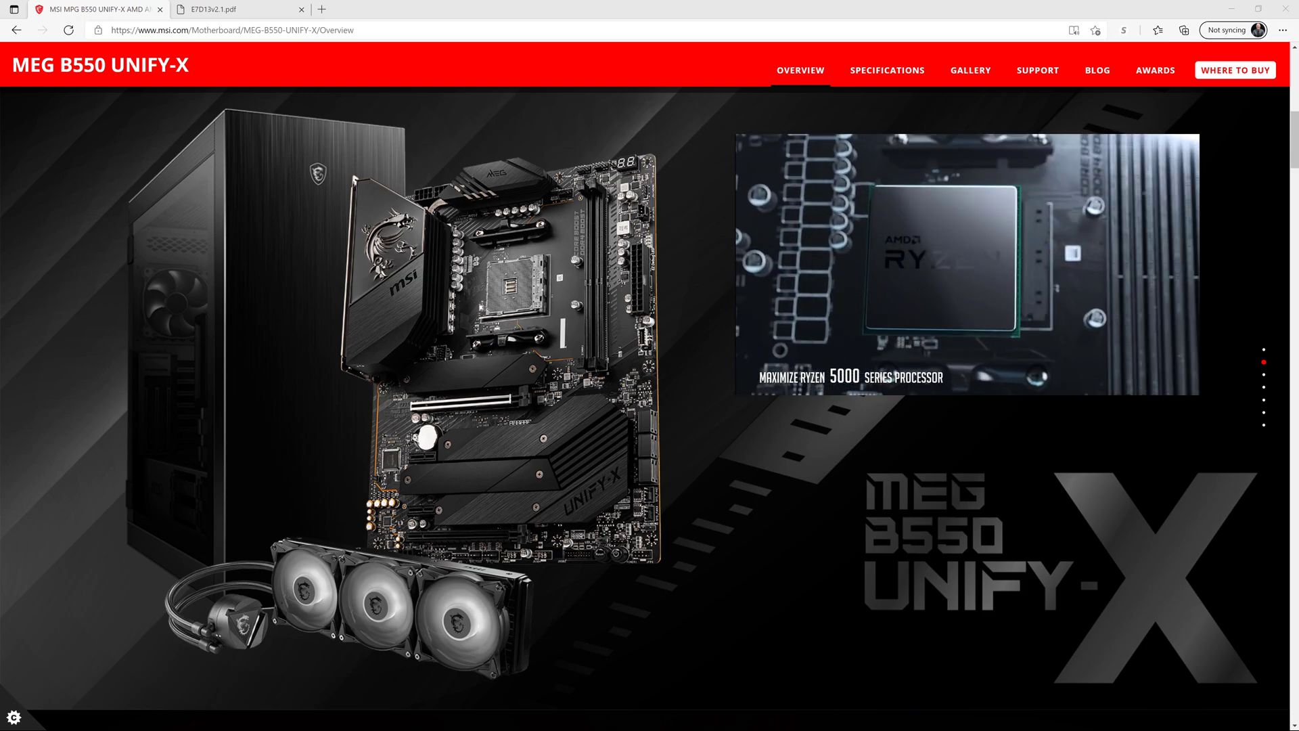
Go to the MEG B550 UNIFY-X support page listing BIOS versions 7D13vA32 (Beta) and 7D13vA2.
left_click(1037, 71)
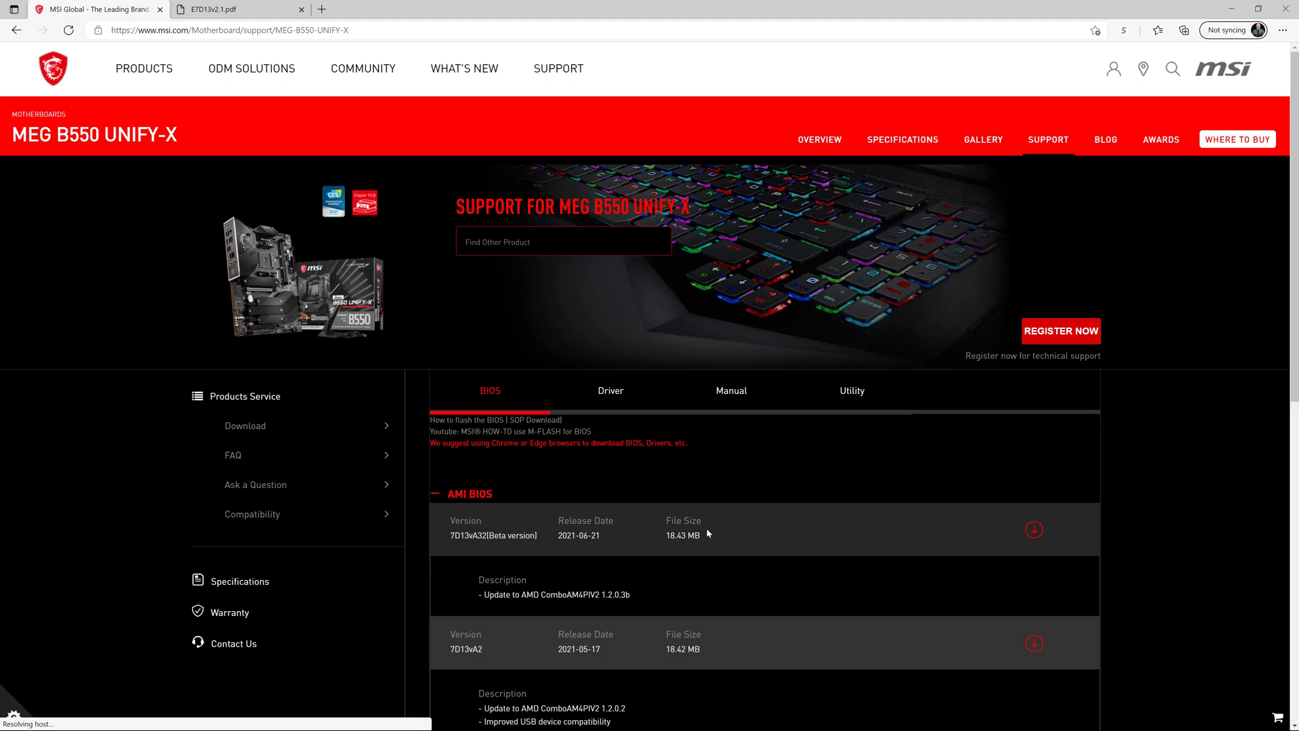
Show the CPU compatibility table, where Cezanne chips like the 5700G need the Beta BIOS.
left_click(292, 524)
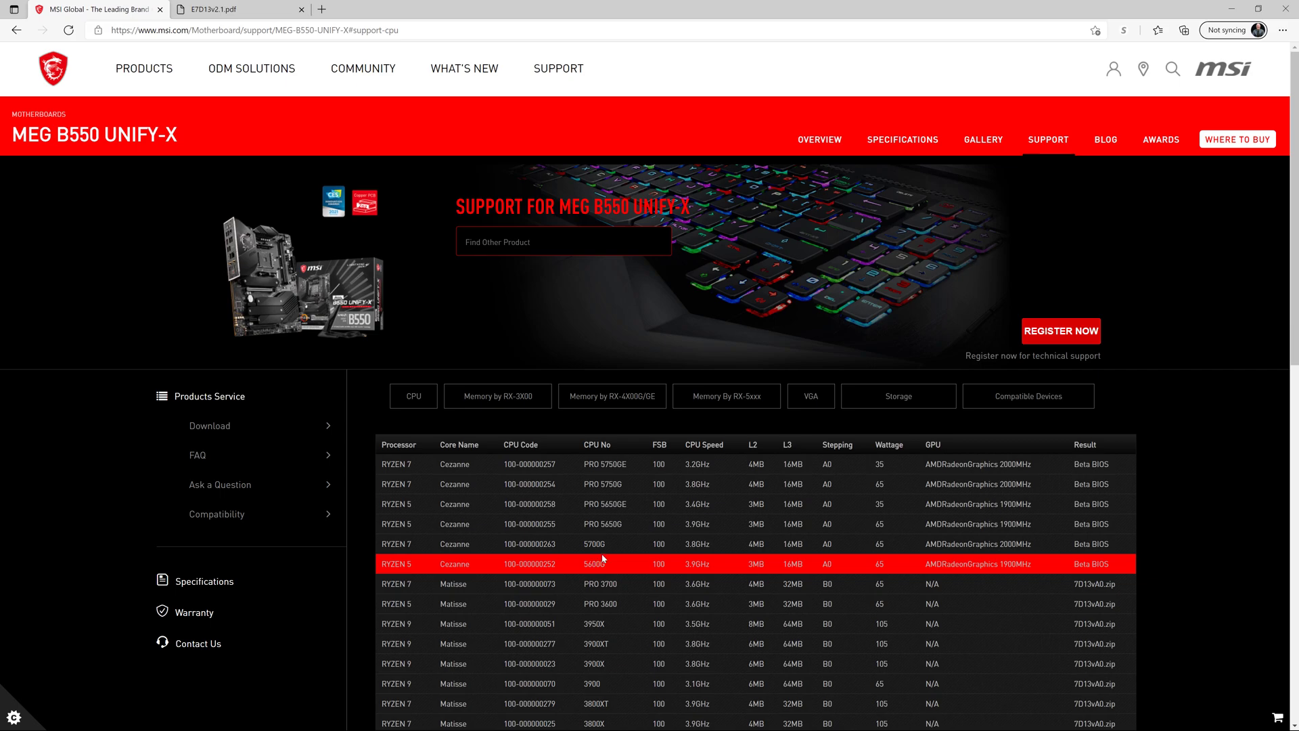
Go back to the AMI BIOS download list and bring the 7D13vA32 Beta entry into view.
left_click(230, 433)
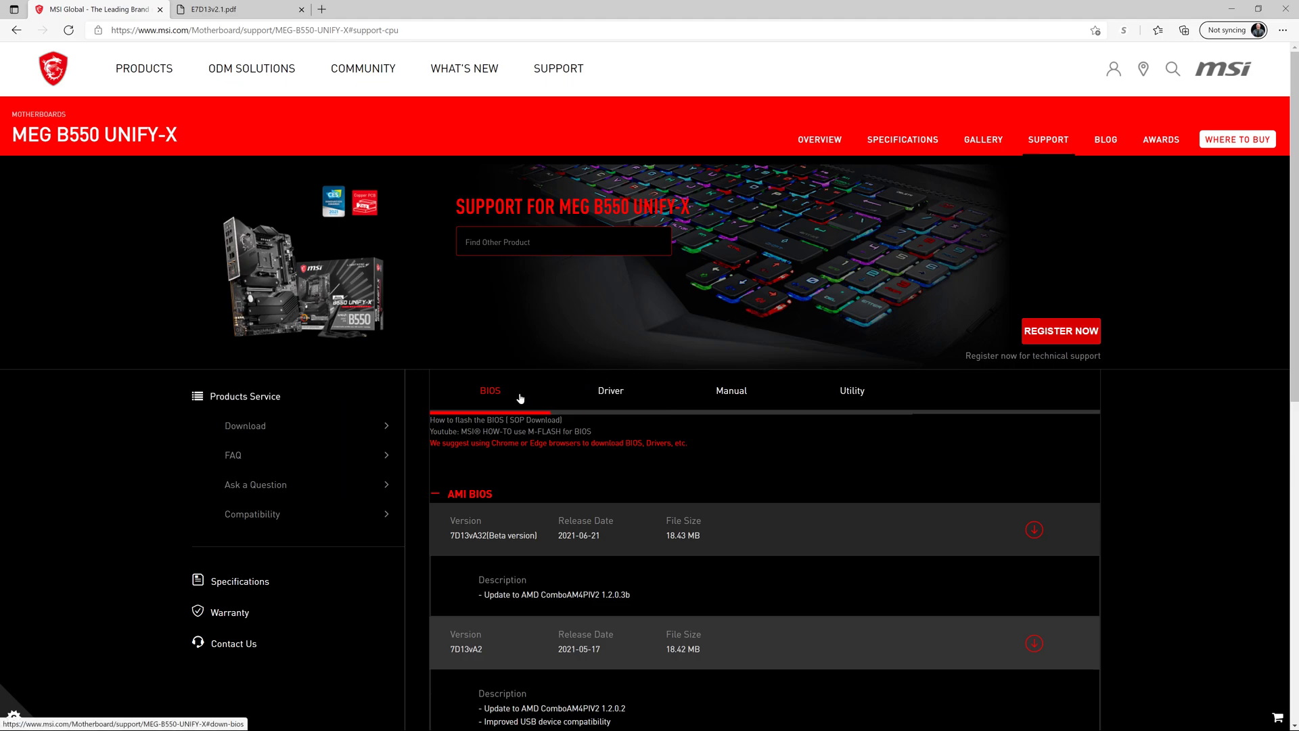
scroll(648, 464, "down", 3)
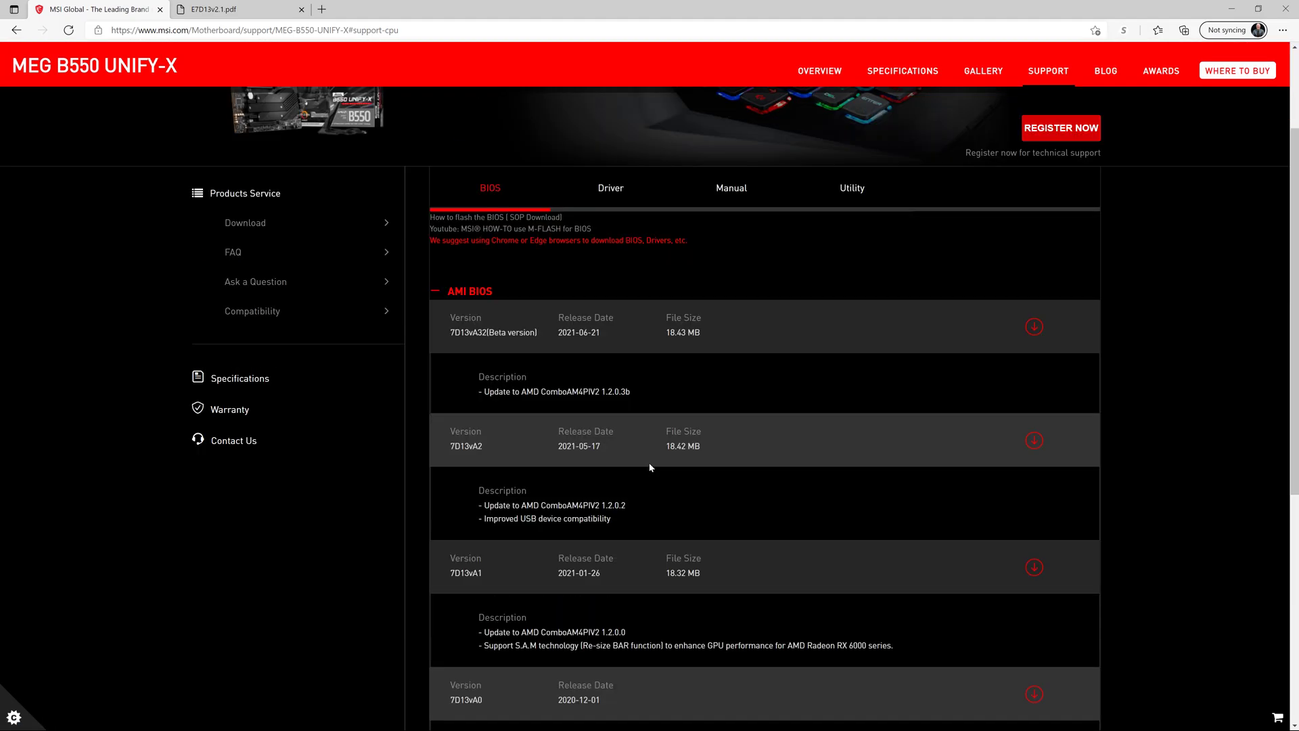
scroll(648, 461, "up", 4)
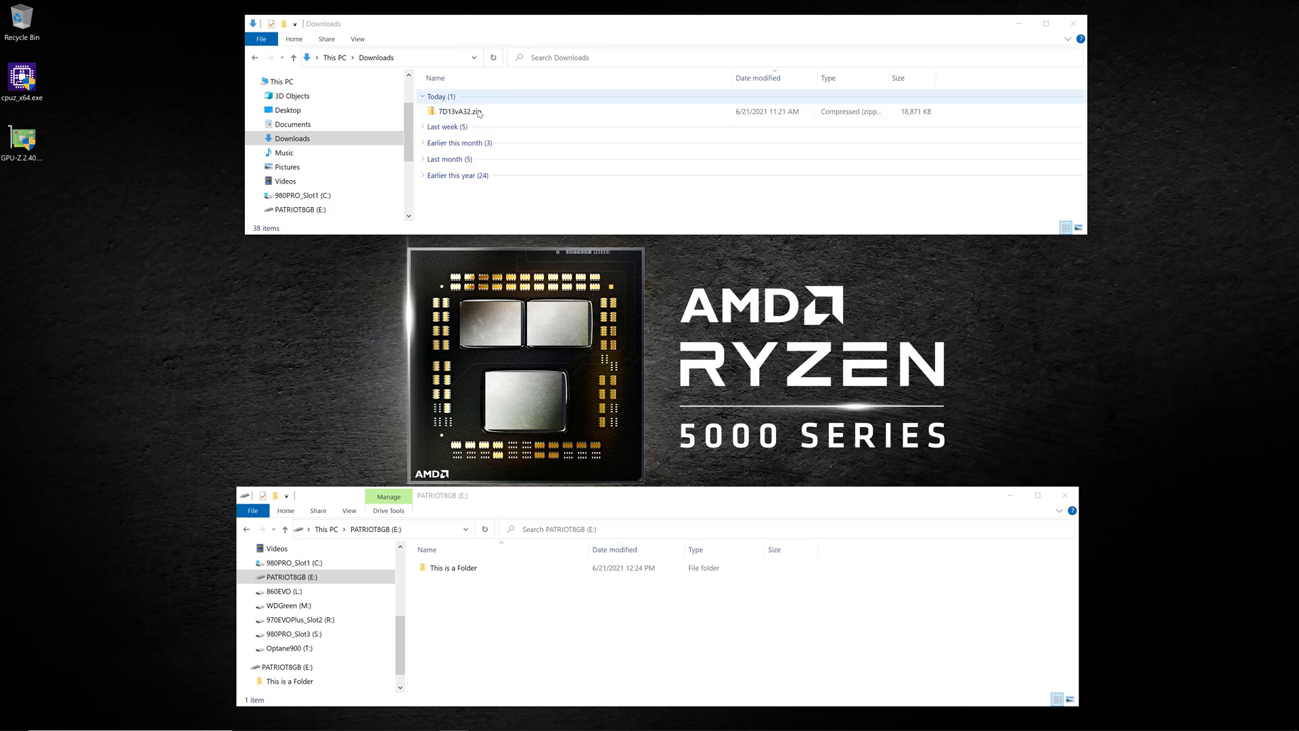
Extract 7D13vA32.zip into a 7D13vA32 folder in Downloads.
right_click(466, 112)
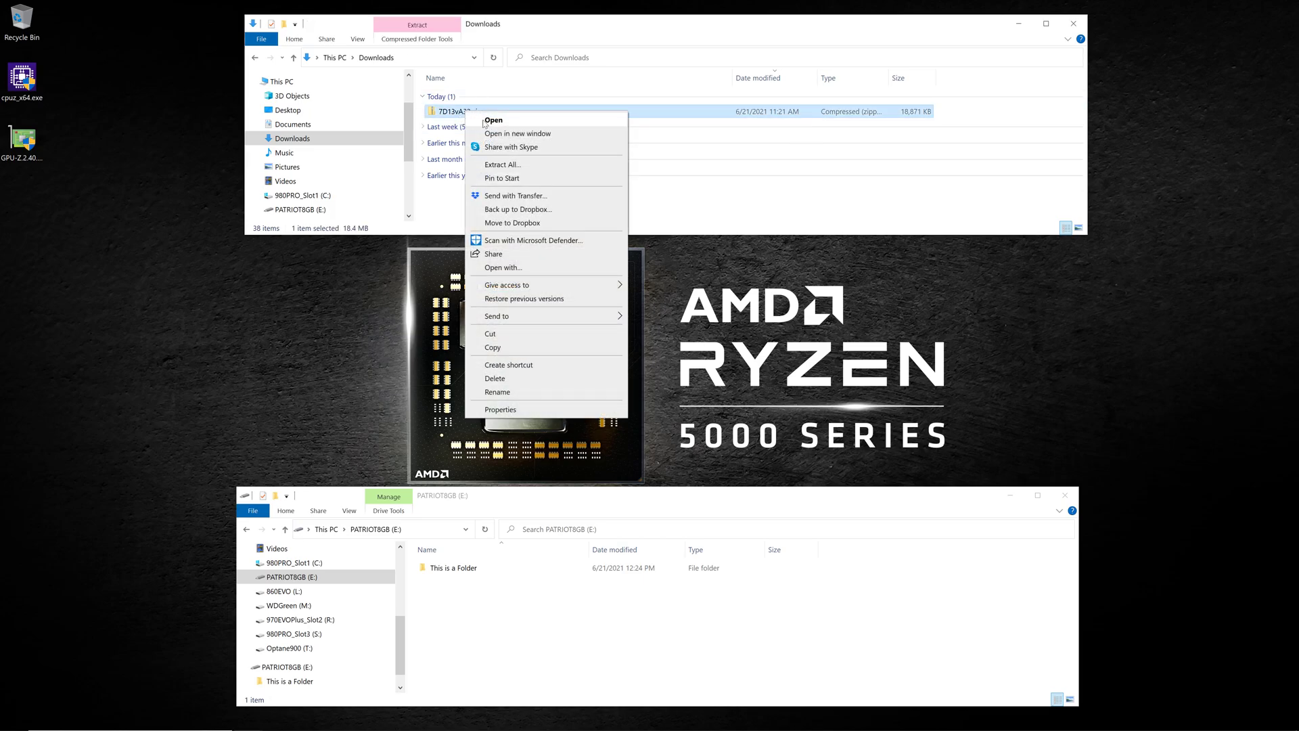
left_click(502, 164)
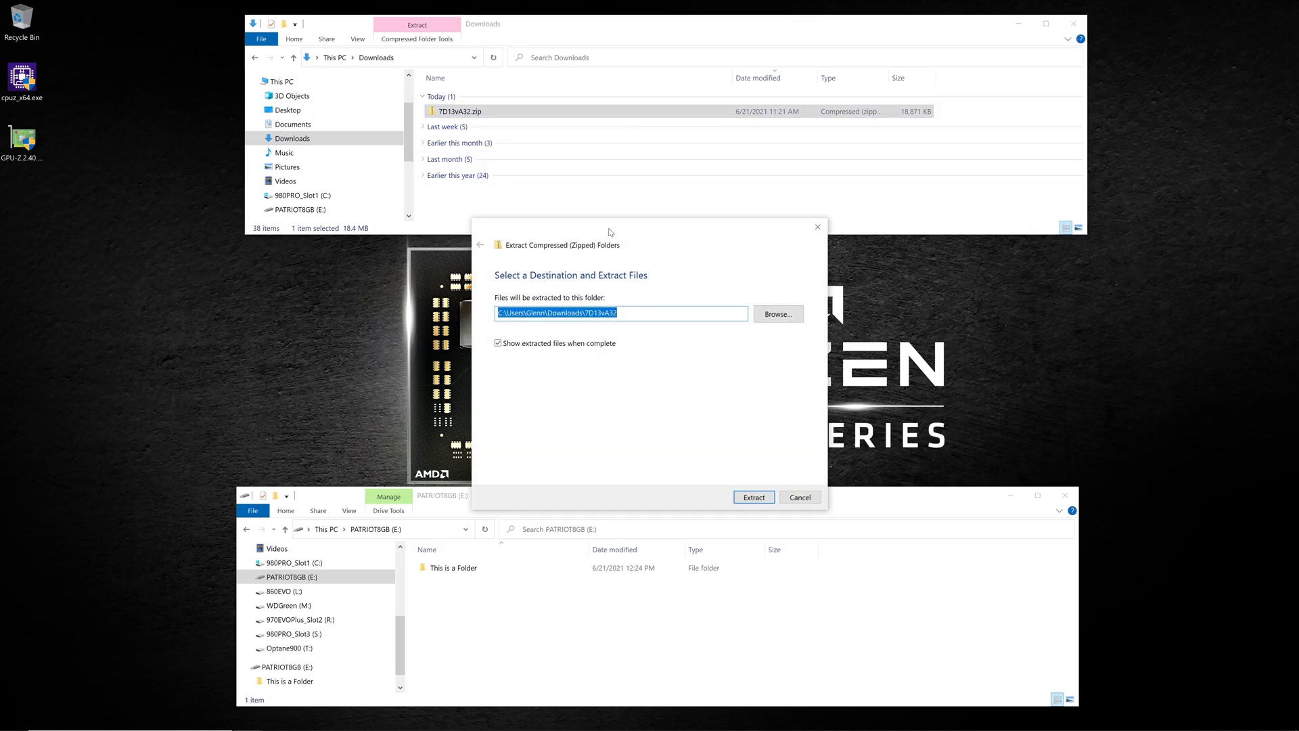
left_click_drag(607, 210, 583, 76)
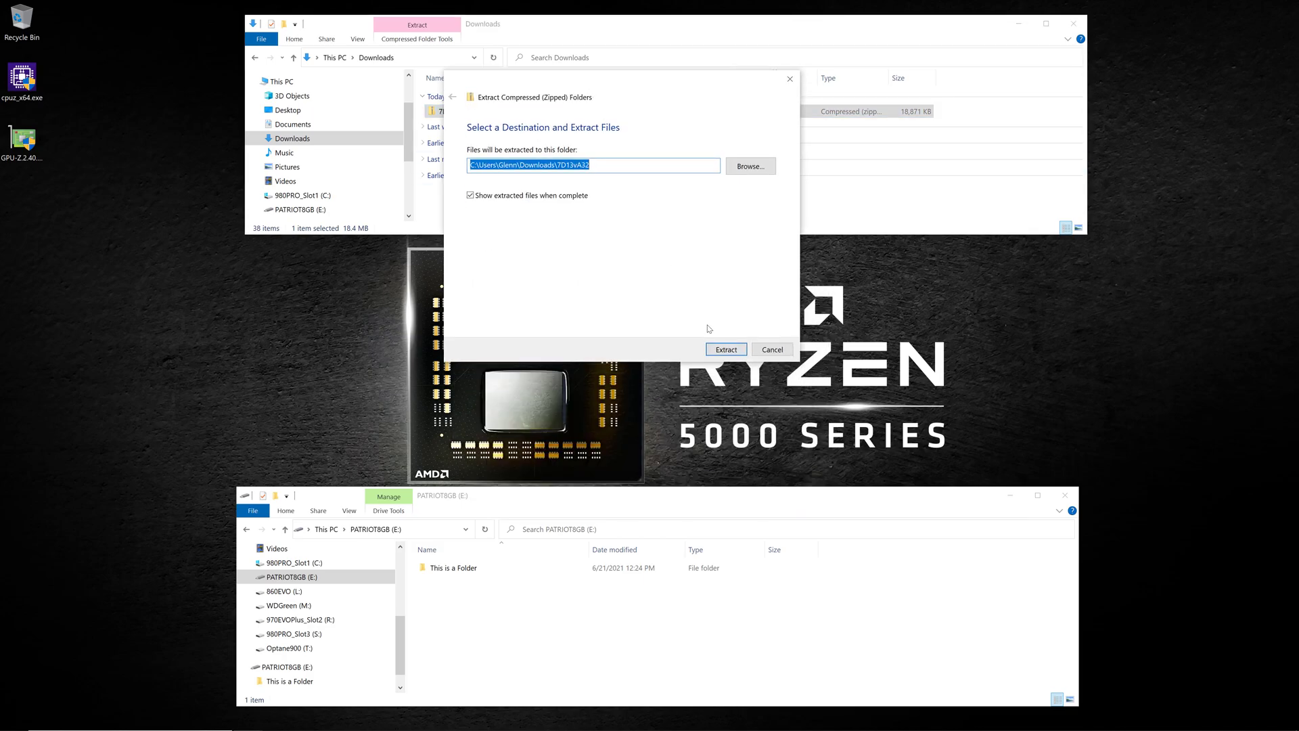
left_click(725, 350)
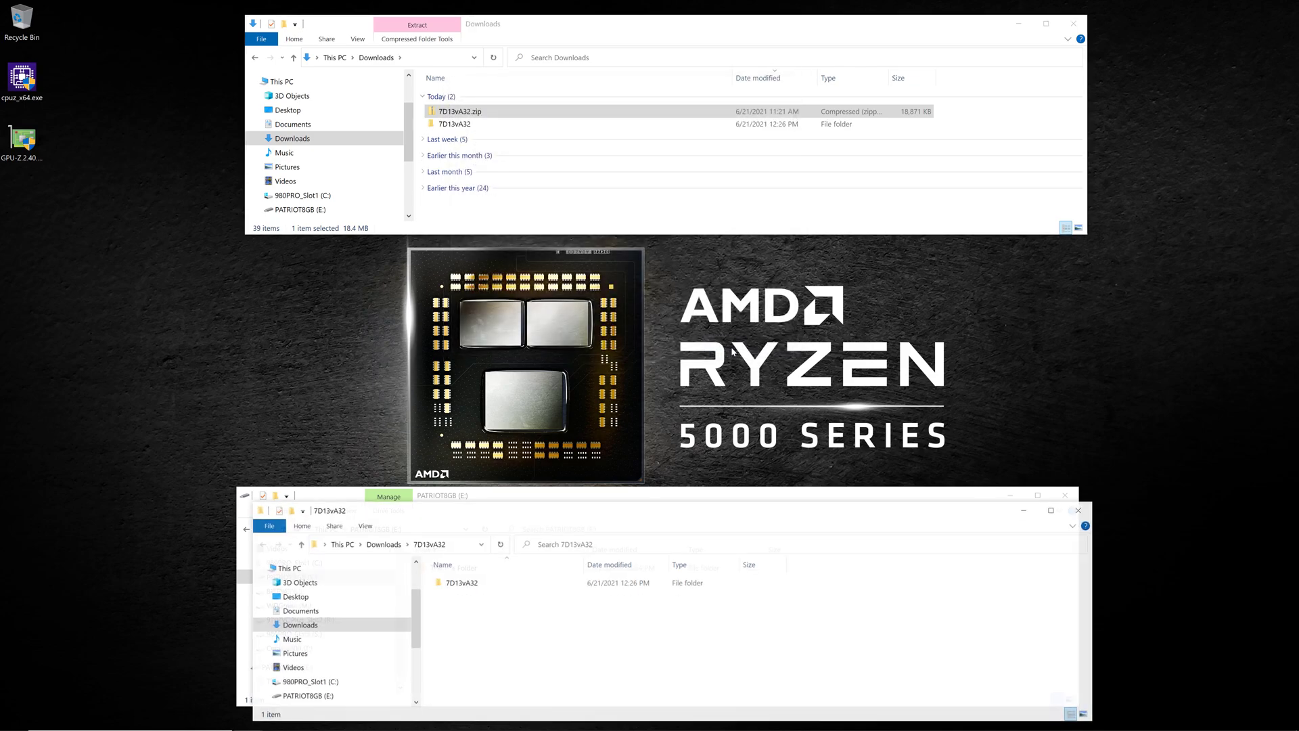
Rename E7D13AMS.A32 in the inner 7D13vA32 folder to MSI.ROM, accepting the extension change.
double_click(462, 126)
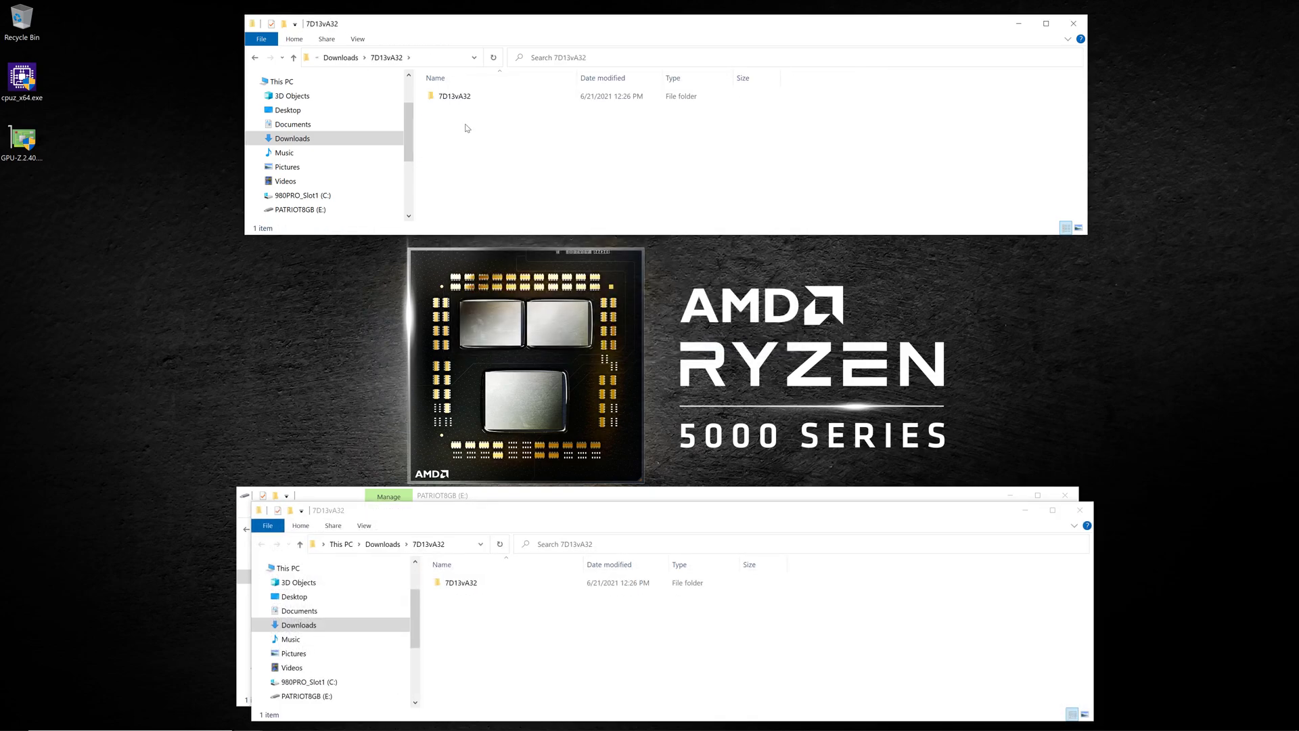
double_click(460, 97)
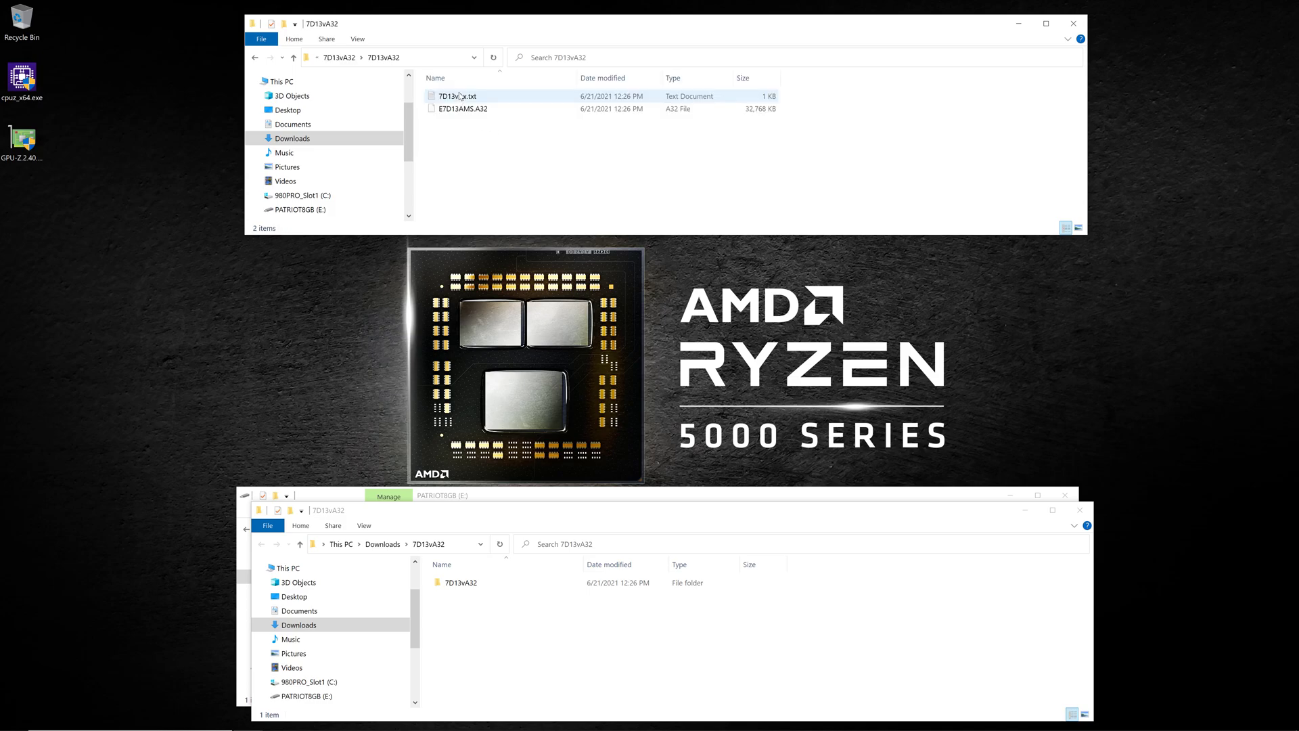
left_click(466, 111)
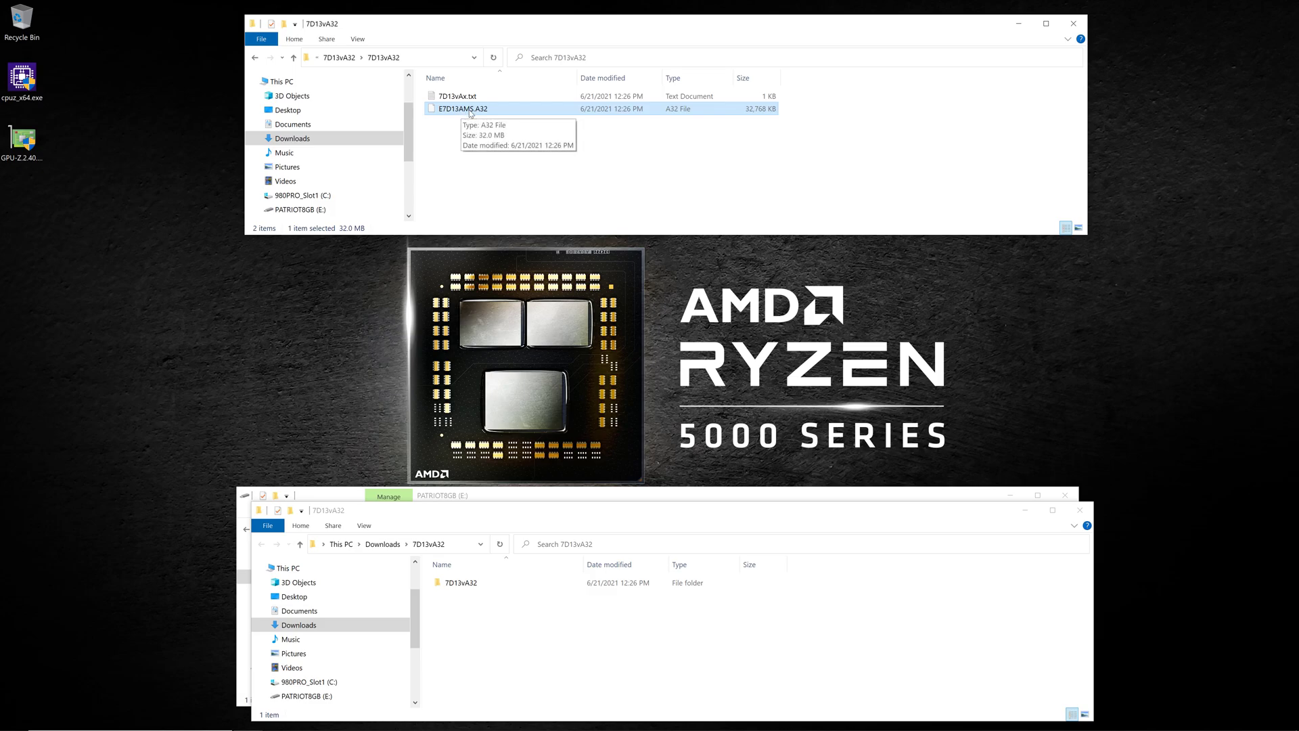
right_click(471, 113)
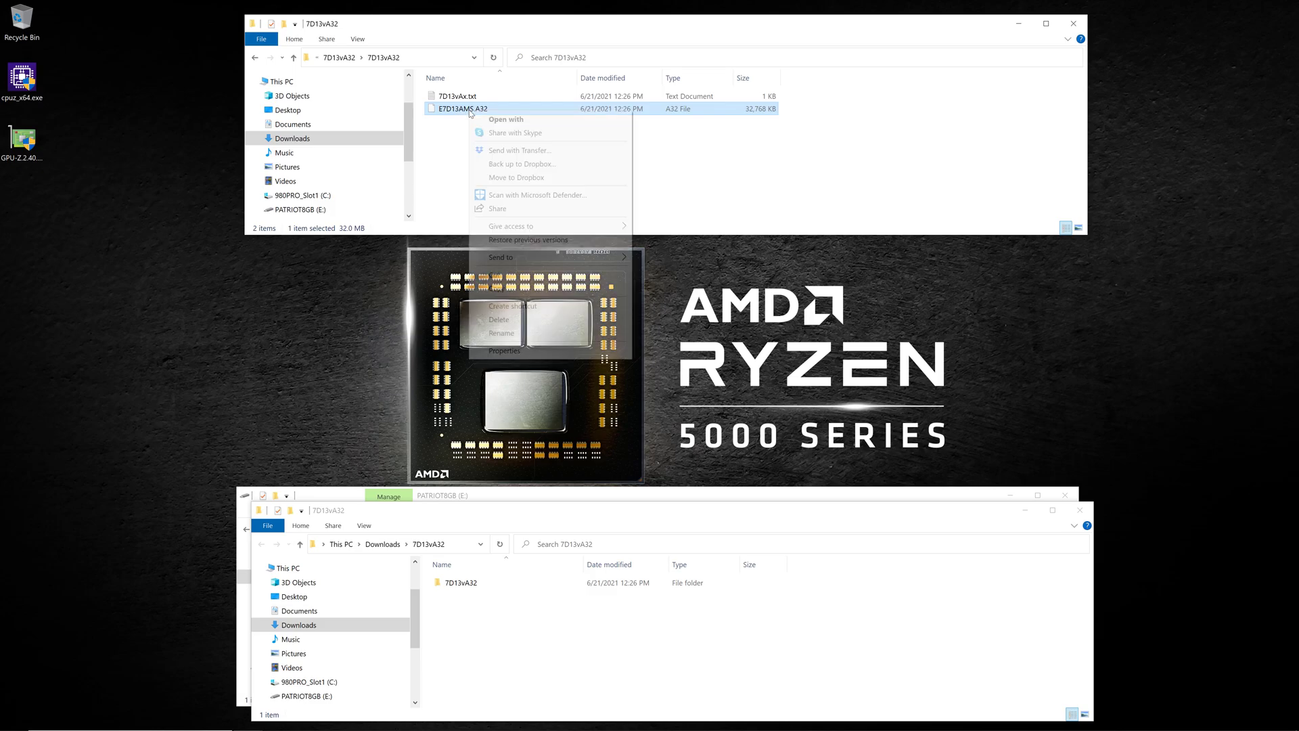
left_click(502, 333)
type("MS")
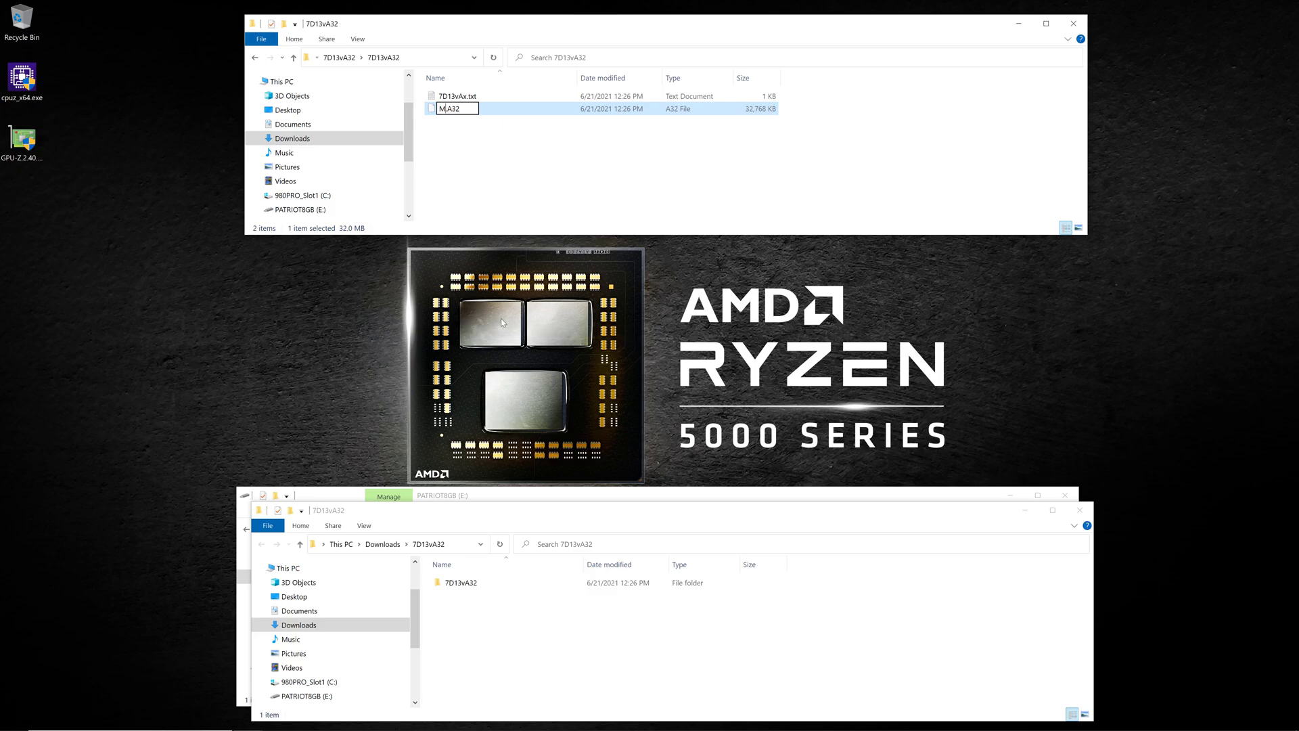
type("I.ROM")
key("BackSpace")
key("BackSpace")
key("BackSpace")
key("BackSpace")
key("Return")
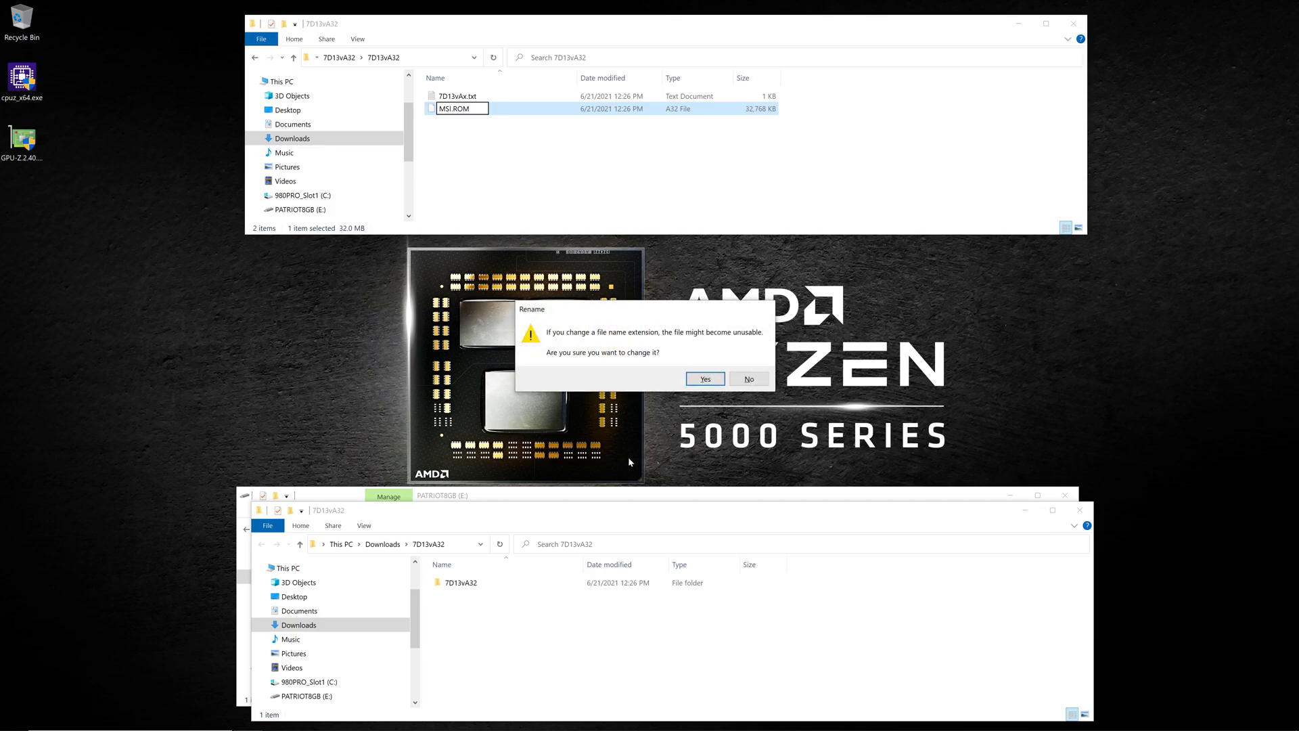
left_click(706, 379)
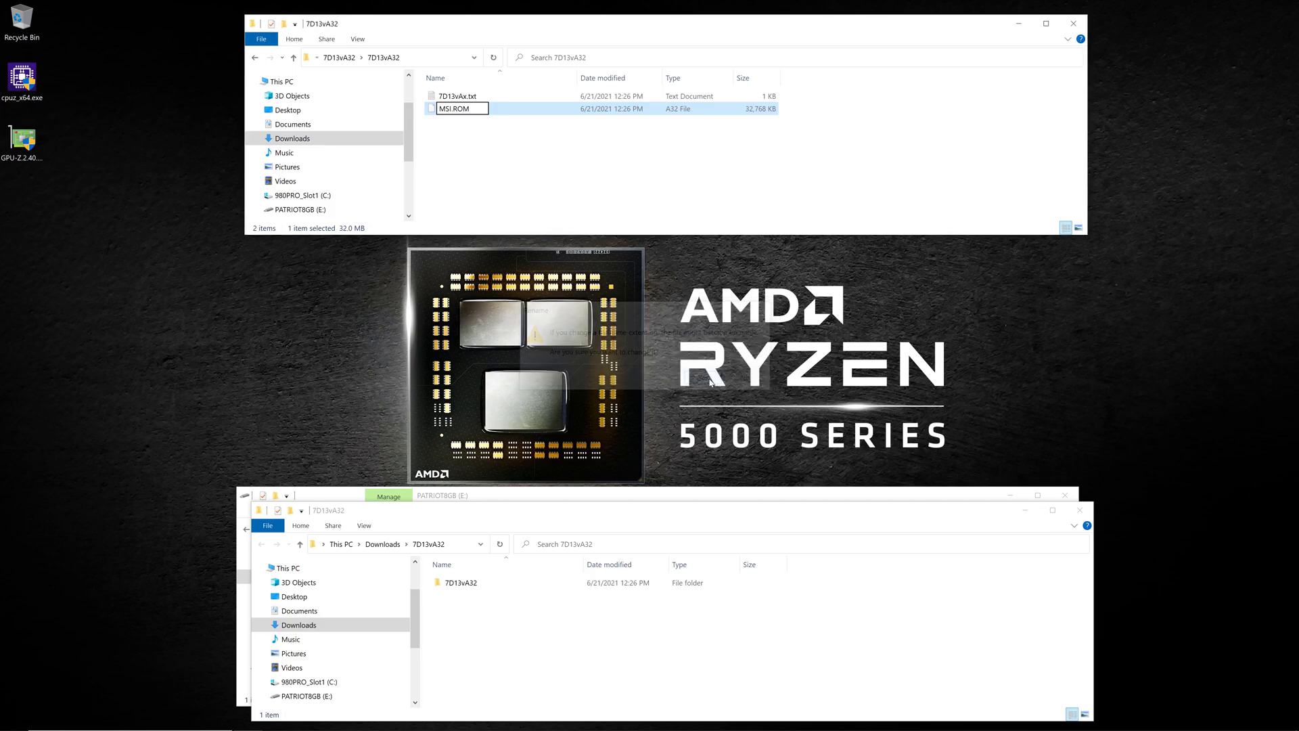
key("Up")
key("F2")
left_click(512, 177)
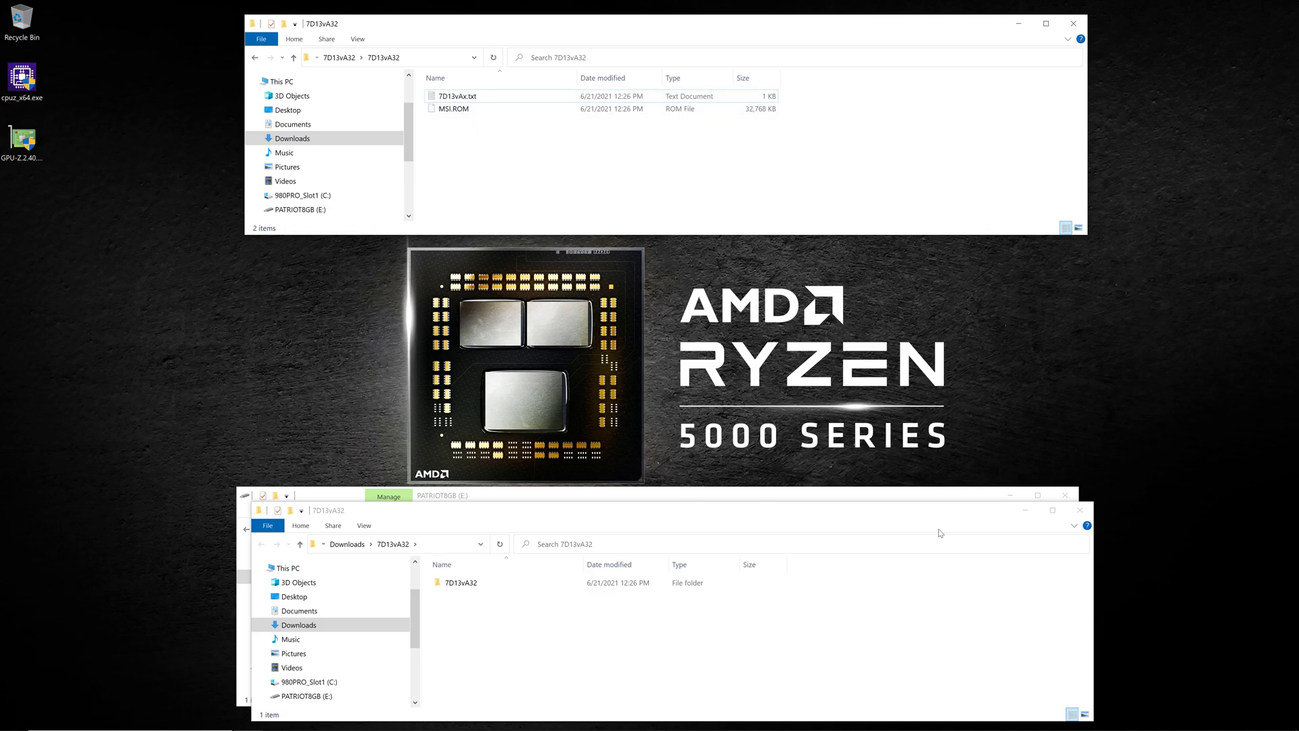
Close the duplicate window and confirm PATRIOT8GB (E:) is a 7.45 GB FAT32 drive.
left_click(1080, 512)
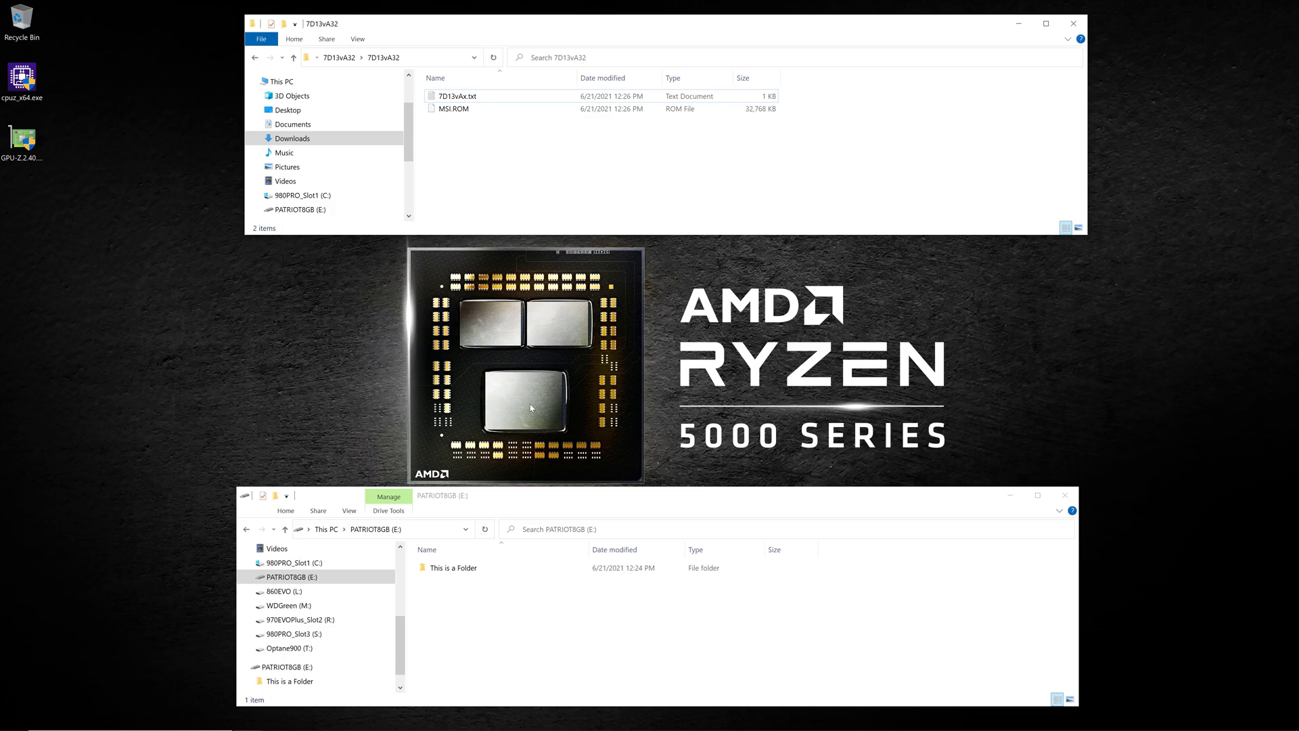
right_click(304, 580)
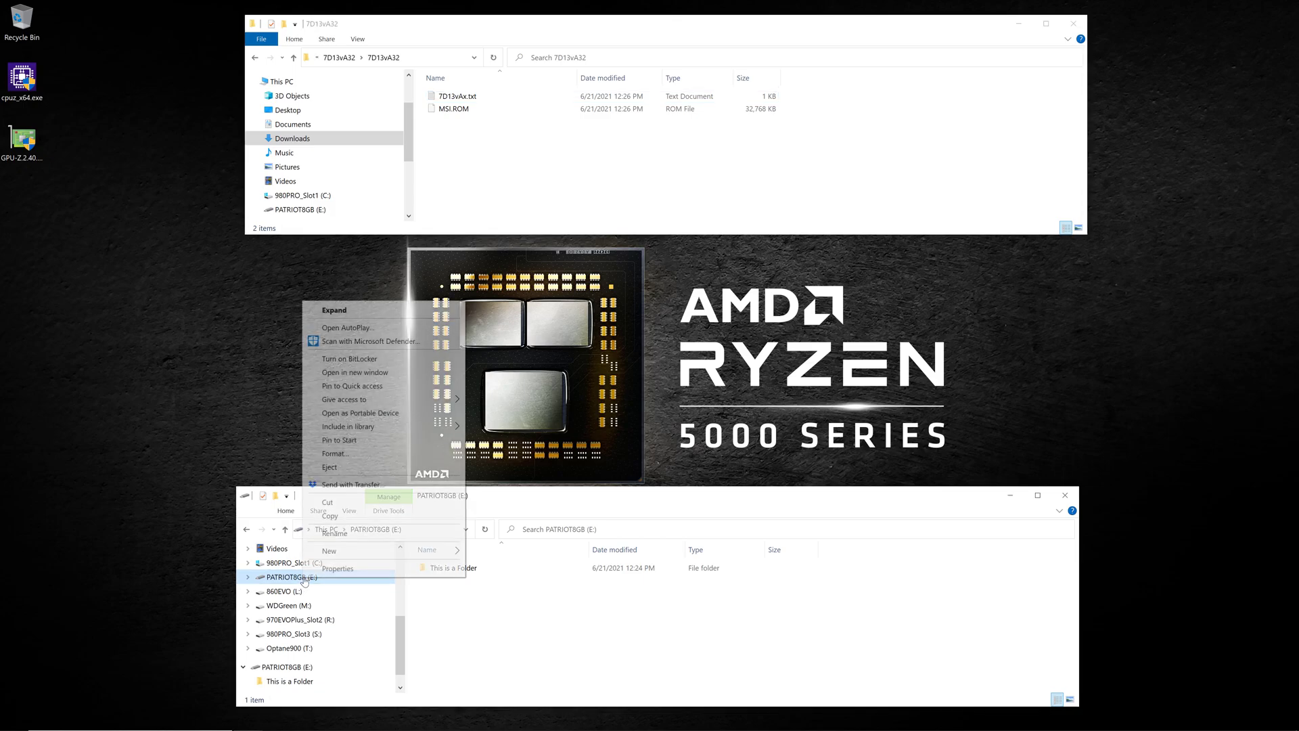
left_click(337, 568)
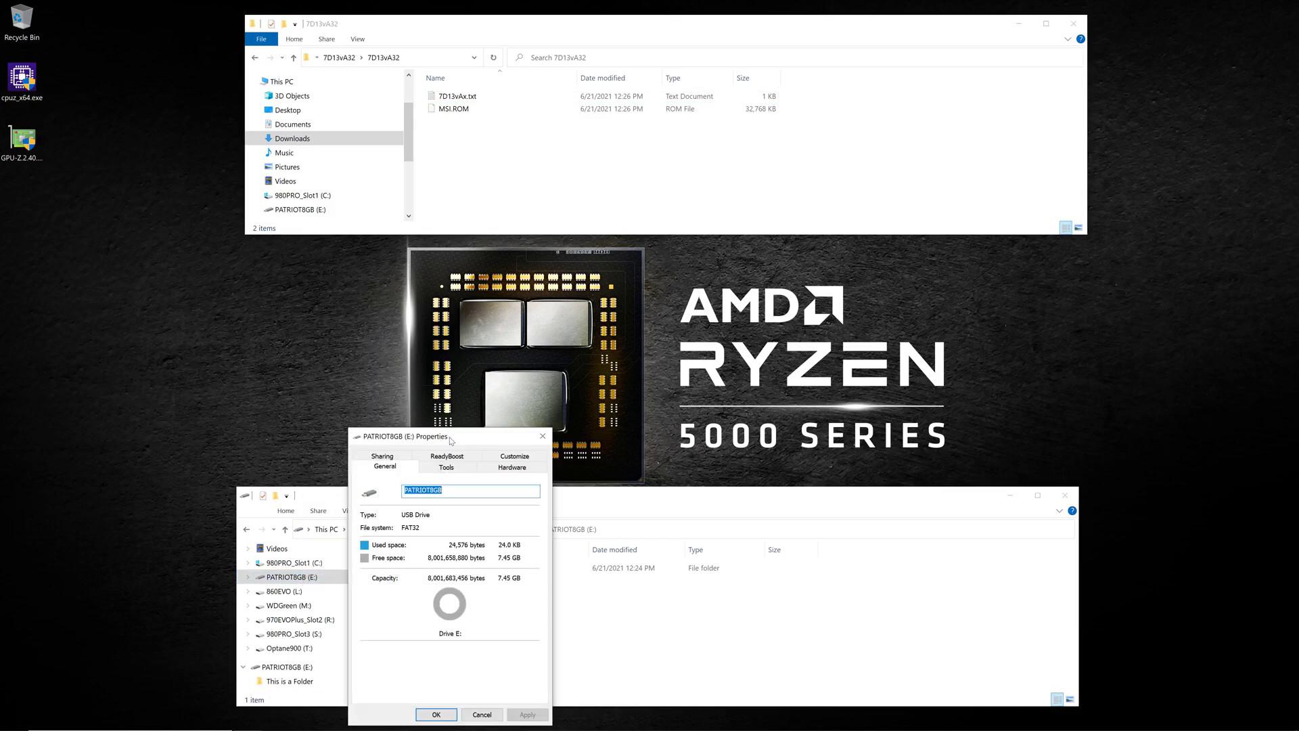
left_click_drag(452, 440, 594, 198)
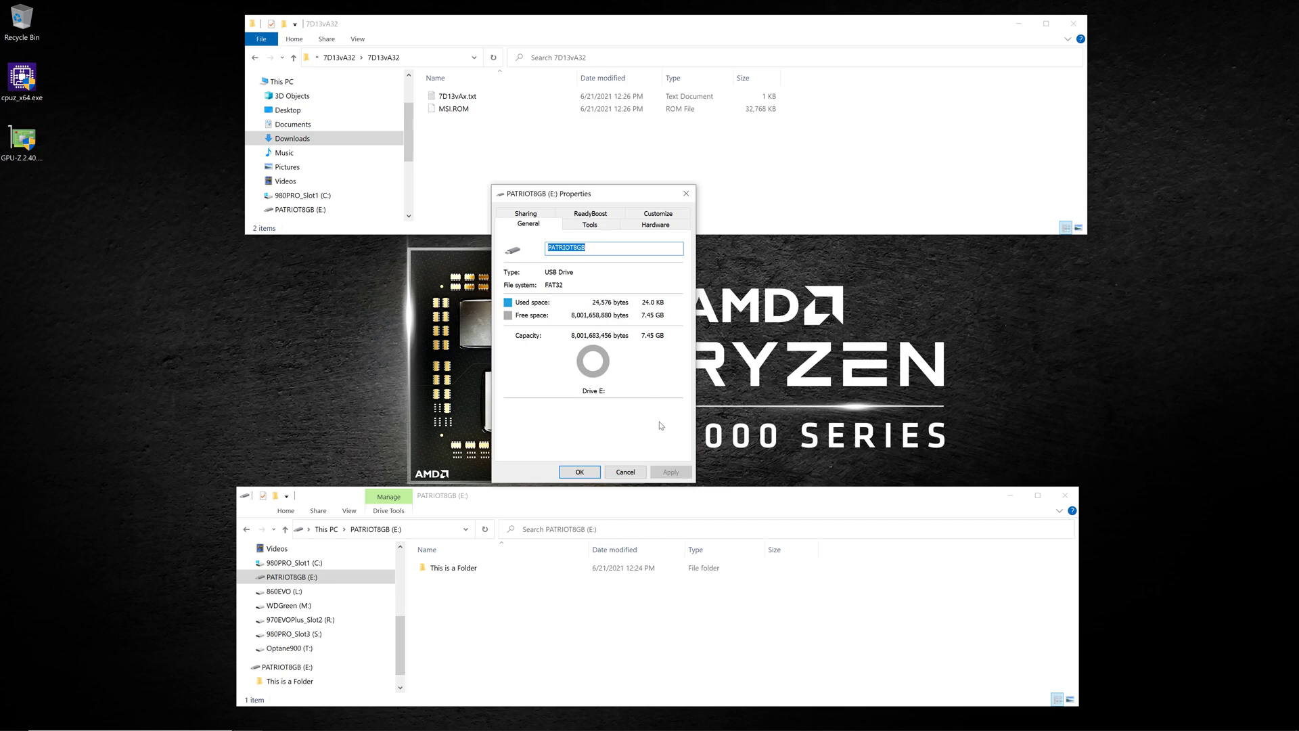
left_click(625, 472)
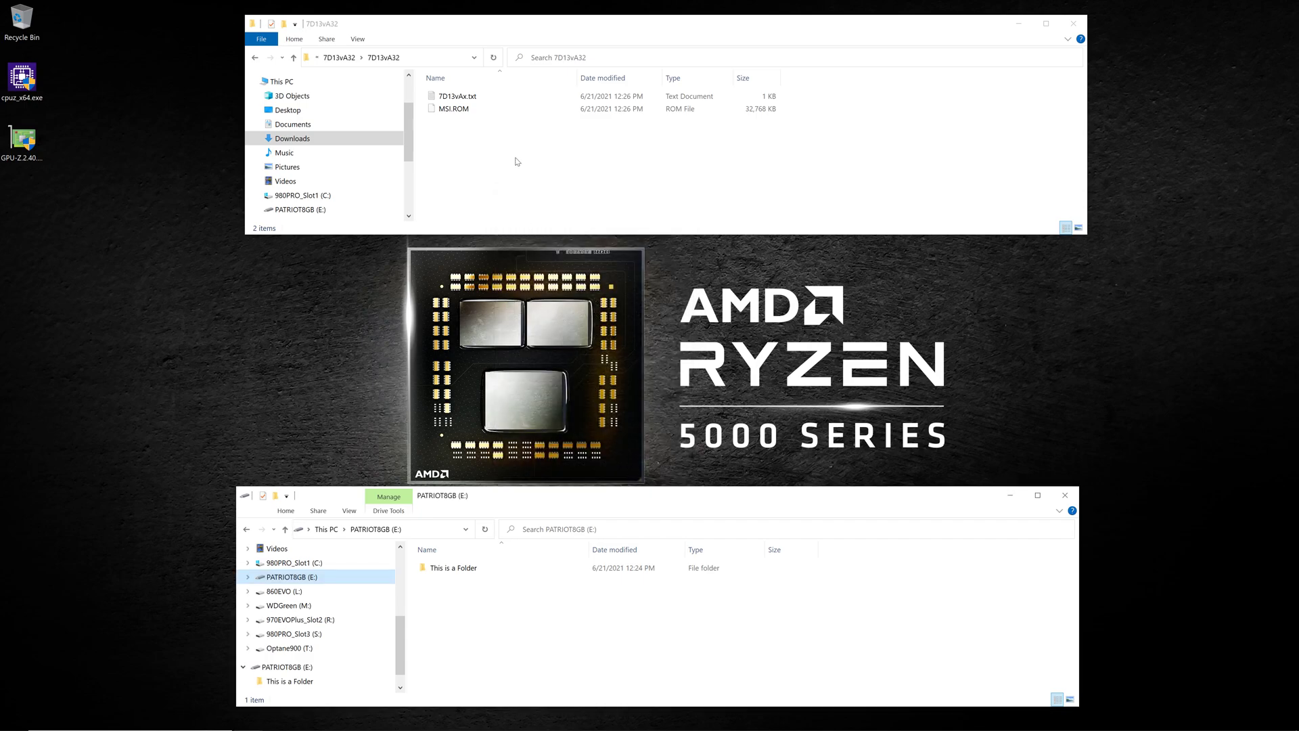
Copy MSI.ROM (32,768 KB) from the 7D13vA32 folder onto the PATRIOT8GB (E:) drive.
left_click(456, 115)
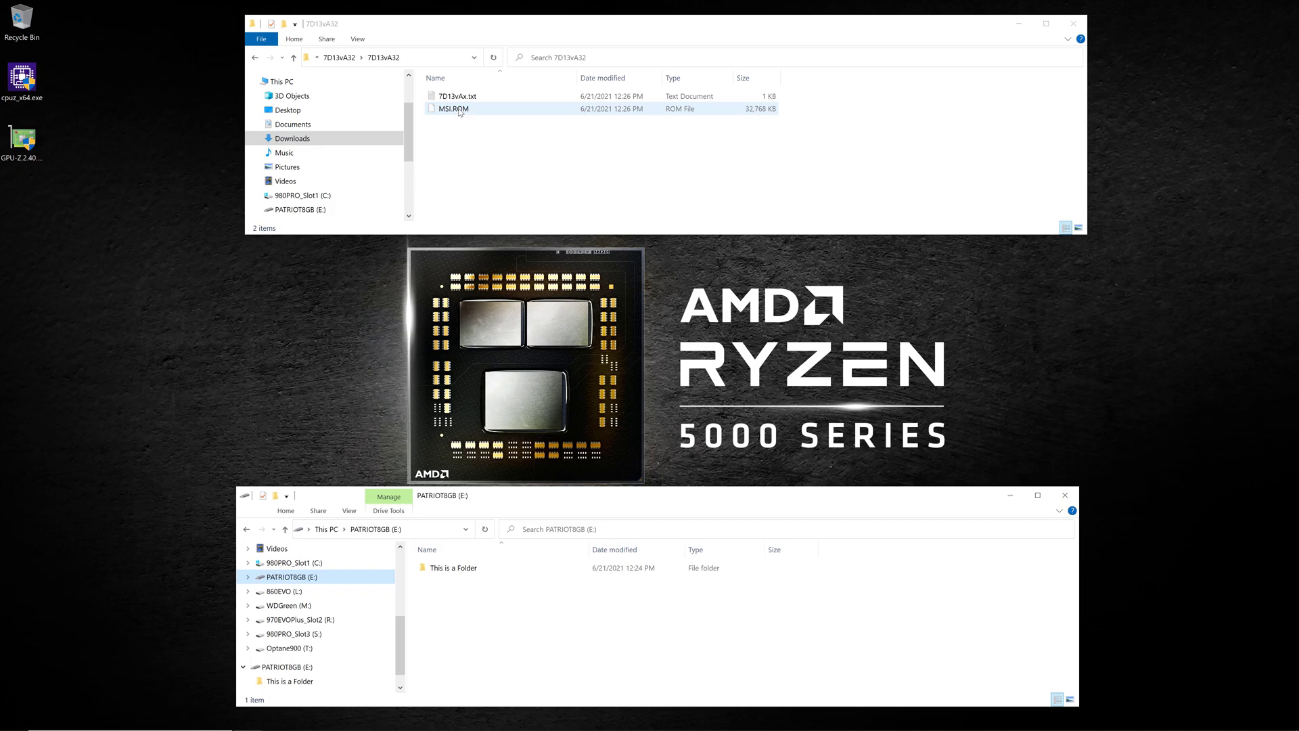
left_click_drag(460, 112, 464, 641)
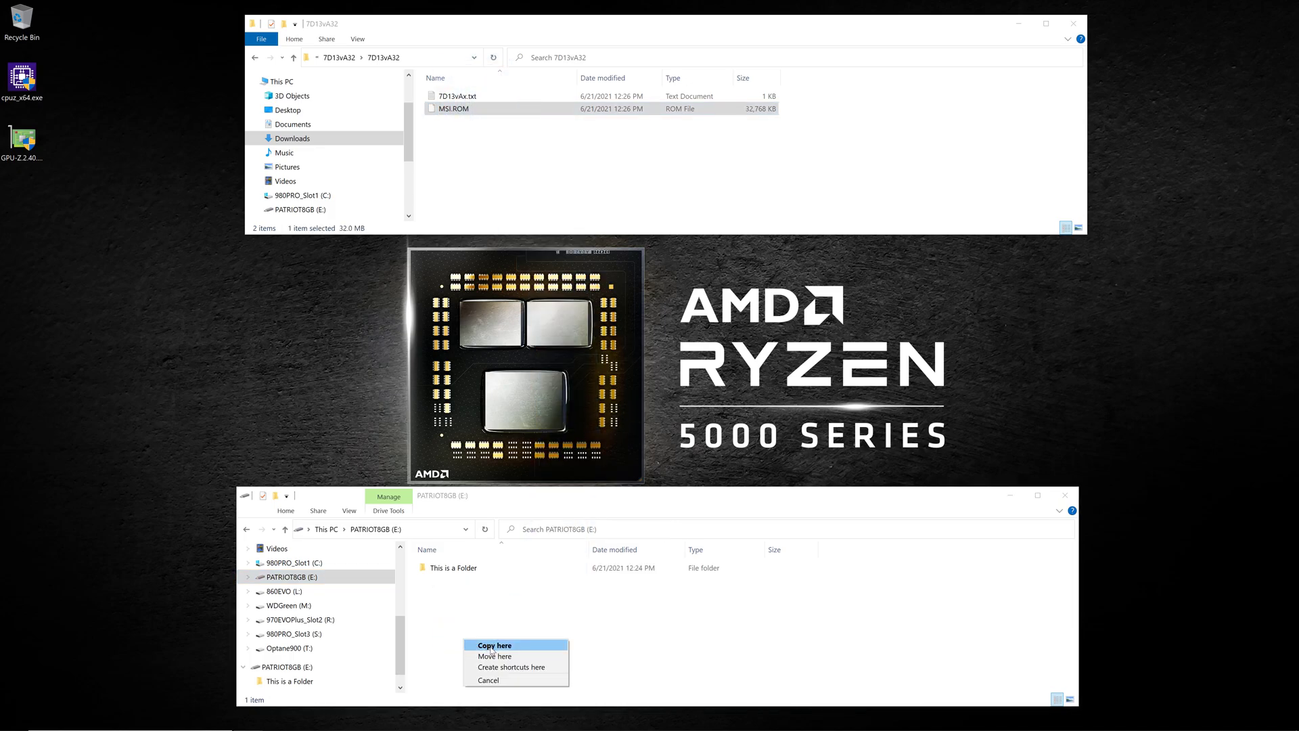
left_click(495, 646)
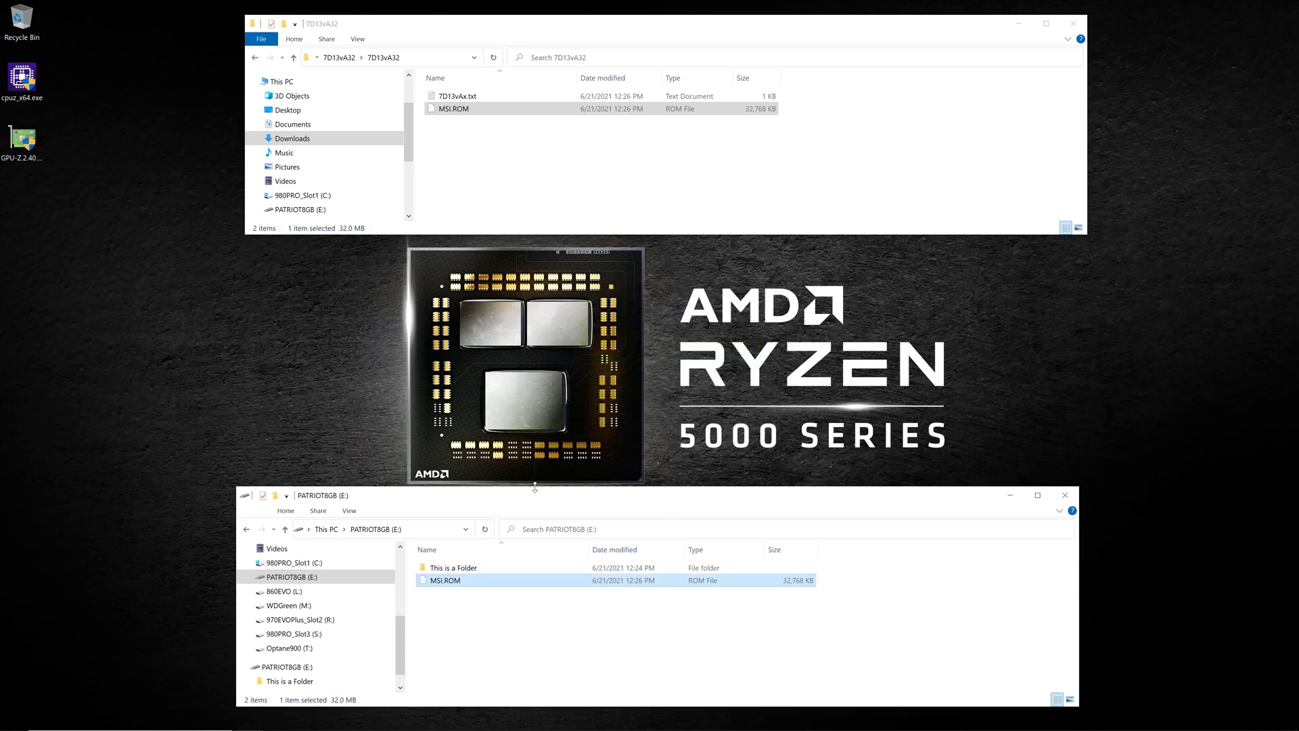
left_click(446, 568)
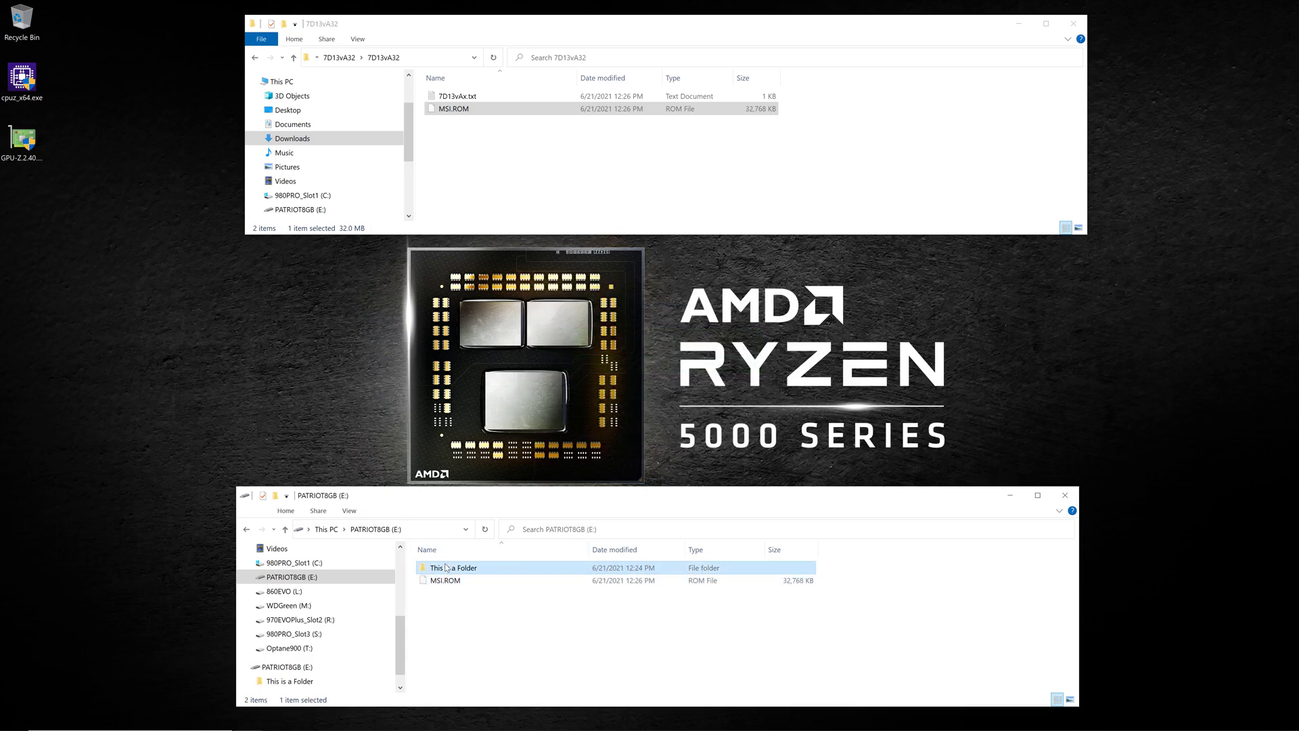